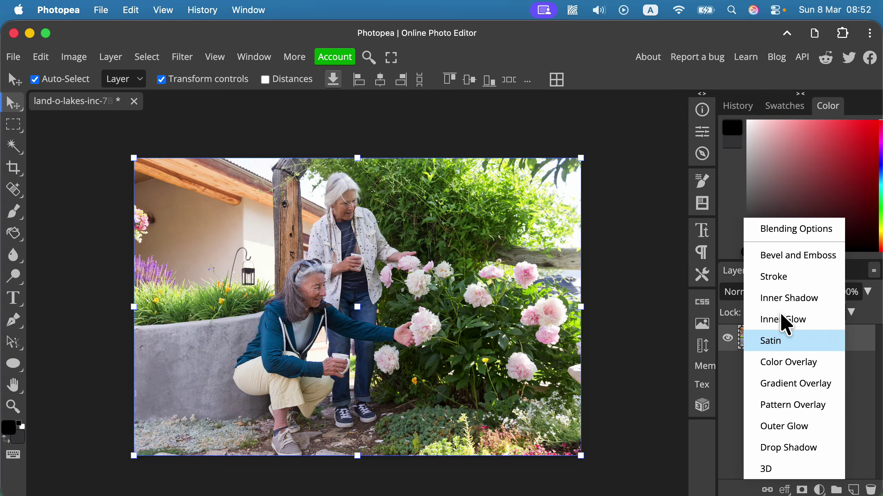
# Add a black Stroke effect to the photo layer with Inside position, Overlay blend mode and a size of 160 px
pyautogui.click(771, 277)
pyautogui.moveTo(394, 167); pyautogui.dragTo(299, 102)
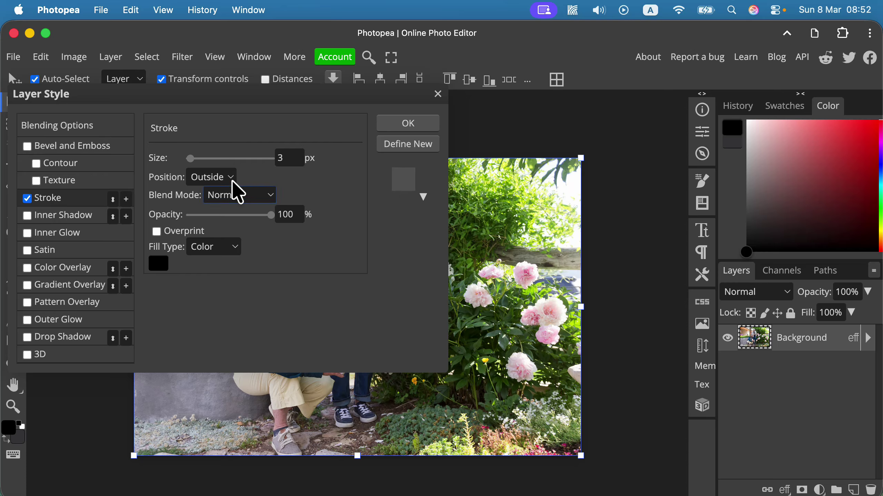
pyautogui.click(219, 178)
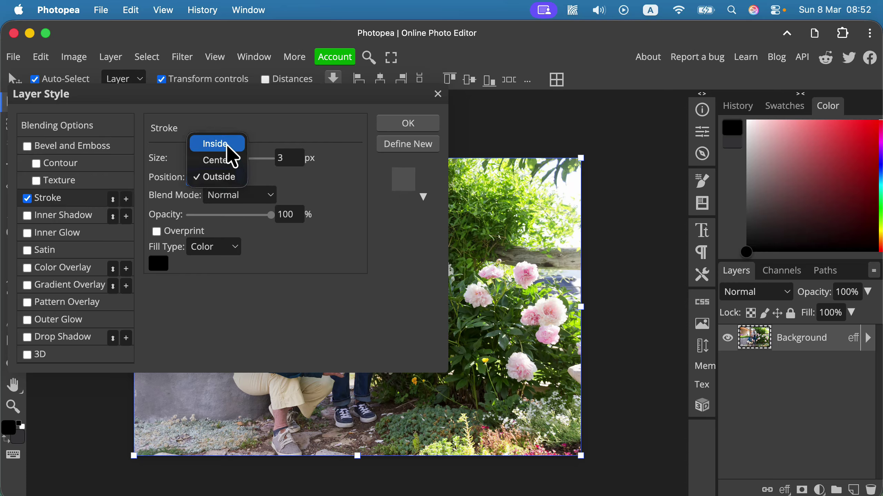
pyautogui.press('Escape')
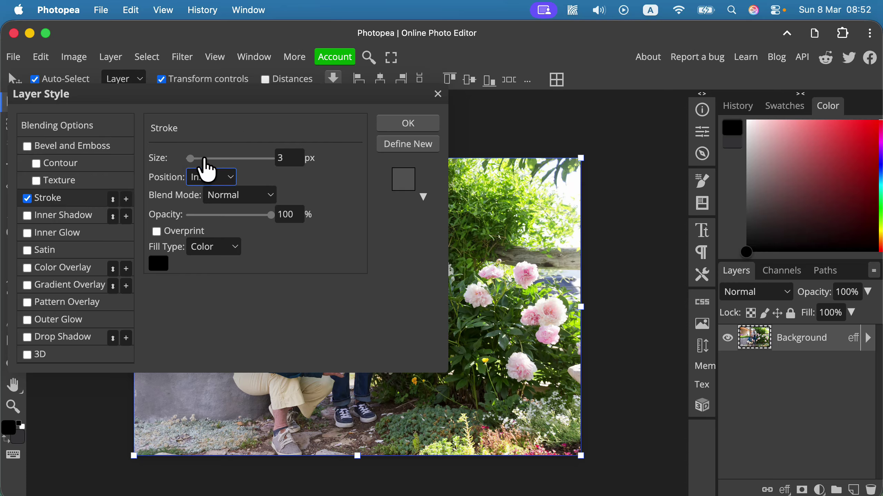
pyautogui.moveTo(197, 159); pyautogui.dragTo(253, 160)
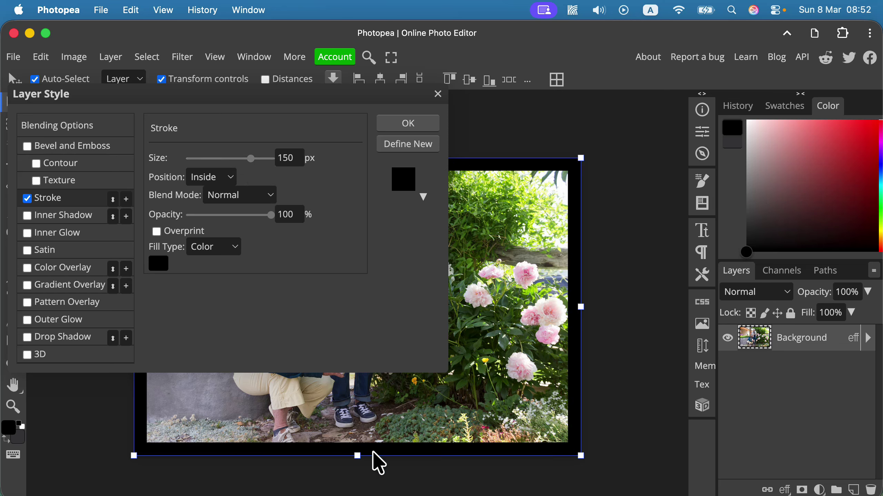
pyautogui.click(160, 265)
pyautogui.click(348, 428)
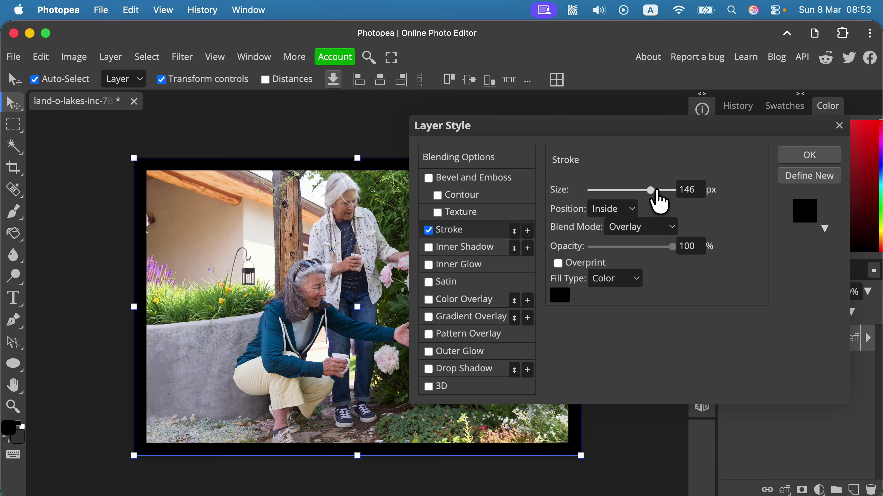
pyautogui.moveTo(650, 189); pyautogui.dragTo(657, 191)
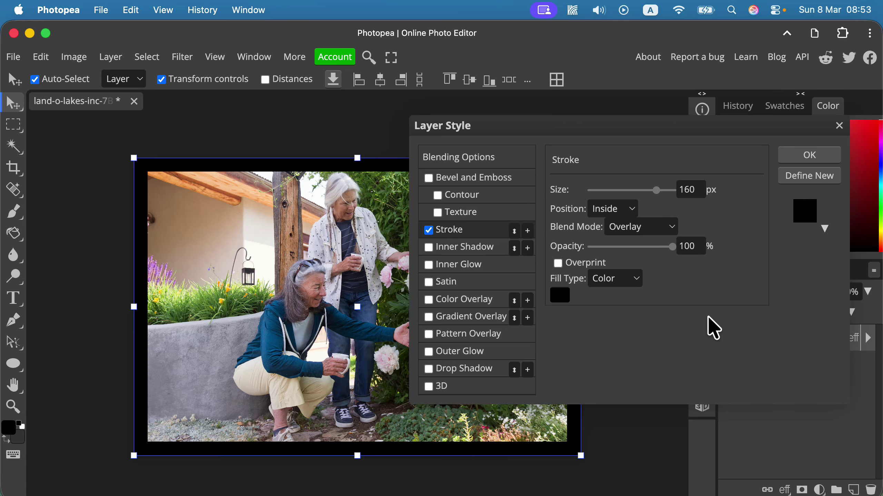
# Change the stroke's fill colour from black to white
pyautogui.click(561, 295)
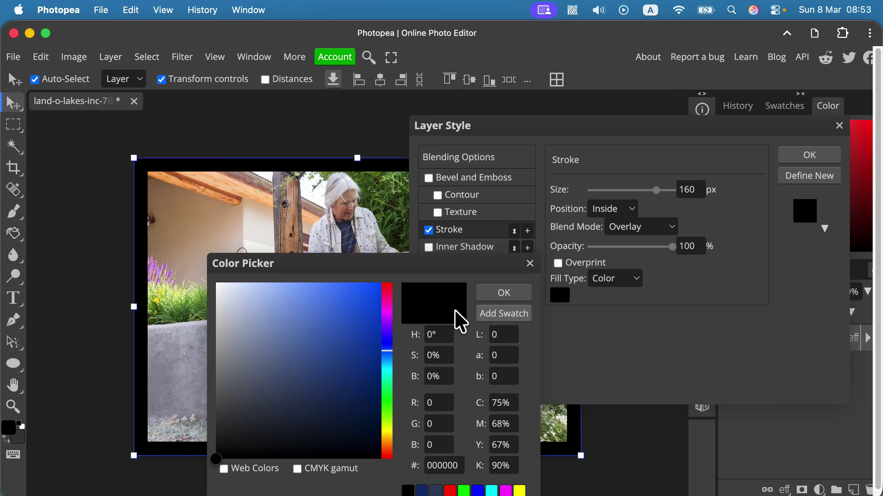
pyautogui.moveTo(214, 296); pyautogui.dragTo(213, 283)
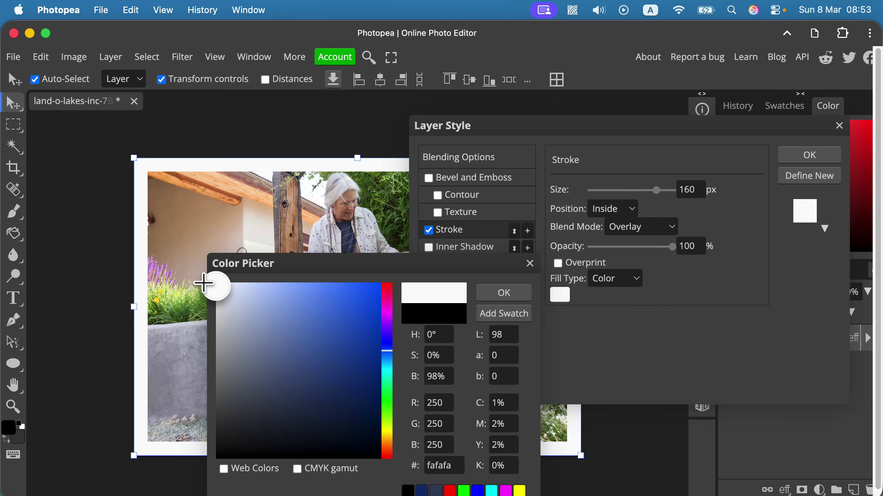
pyautogui.click(514, 292)
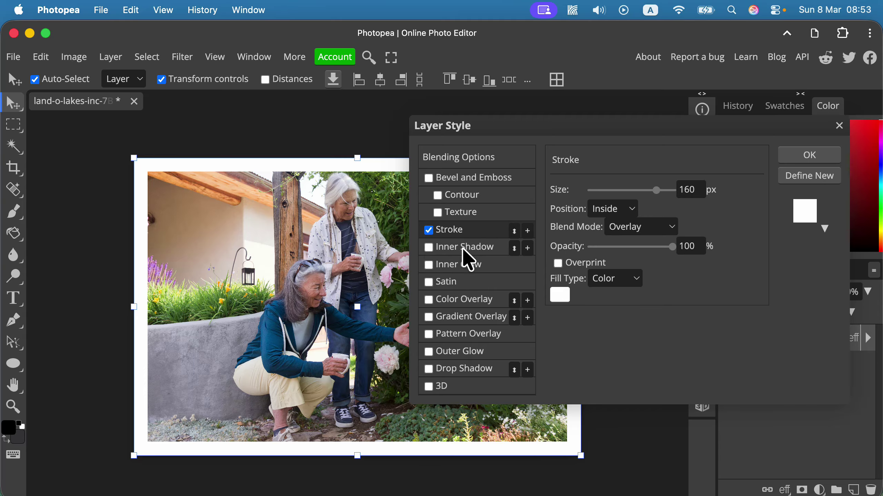
# Add an Inner Shadow to the photo layer with angle 130°, distance 333 px, spread 19% and size 126 px
pyautogui.click(486, 247)
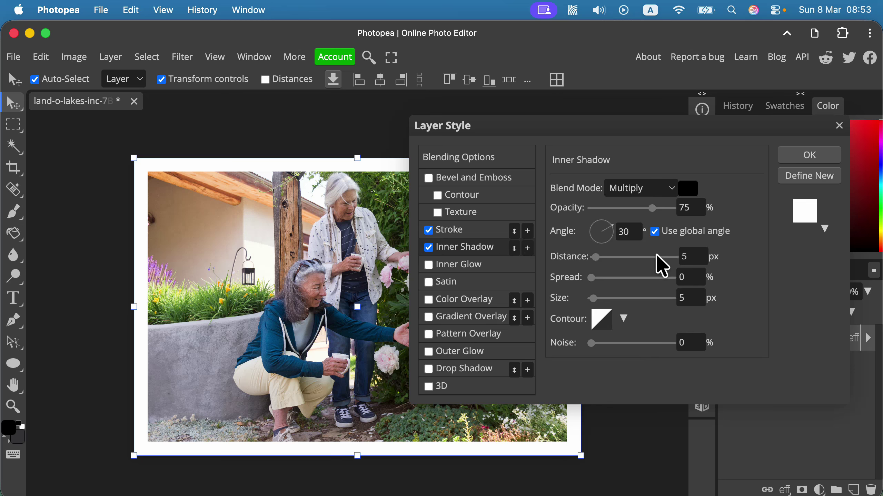
pyautogui.moveTo(595, 257); pyautogui.dragTo(624, 255)
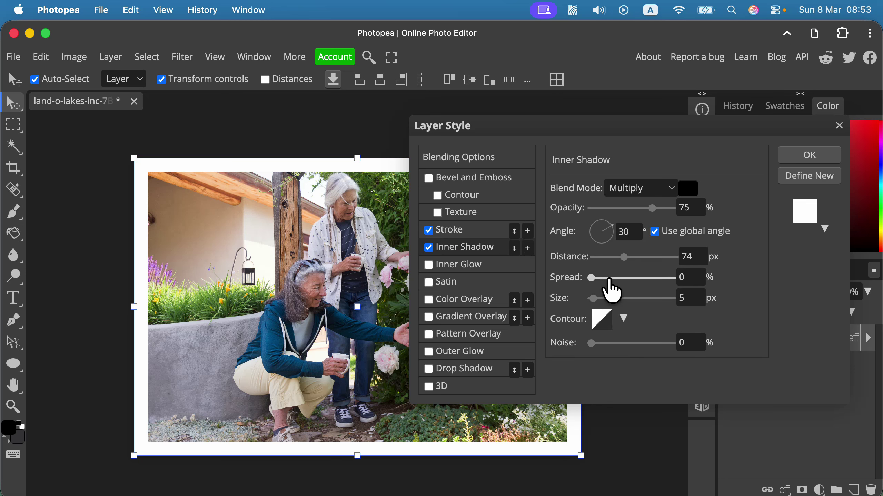
pyautogui.moveTo(614, 281); pyautogui.dragTo(623, 309)
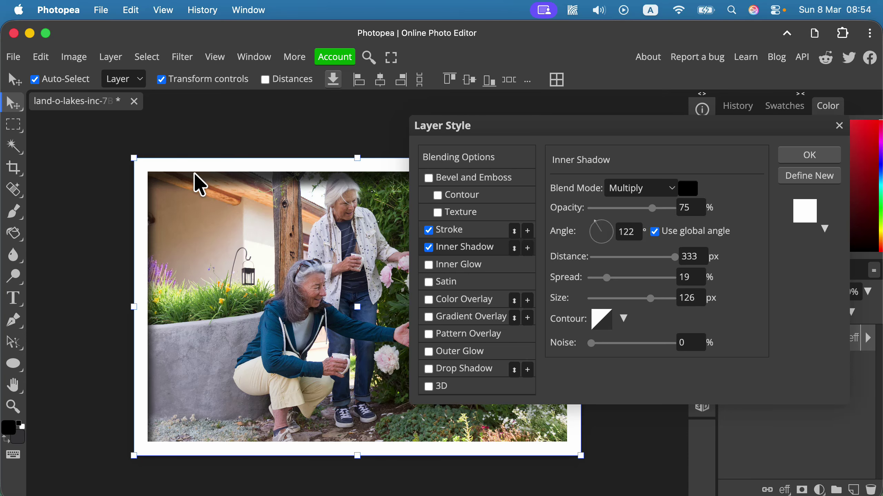
pyautogui.moveTo(193, 183); pyautogui.dragTo(157, 201)
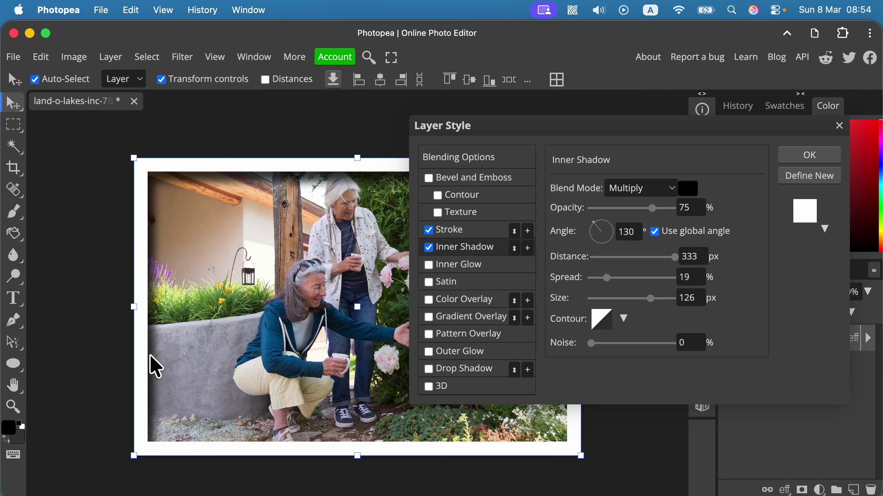
# Disable both the Inner Shadow and Stroke effects on the photo layer and apply the layer style
pyautogui.click(429, 247)
pyautogui.click(428, 231)
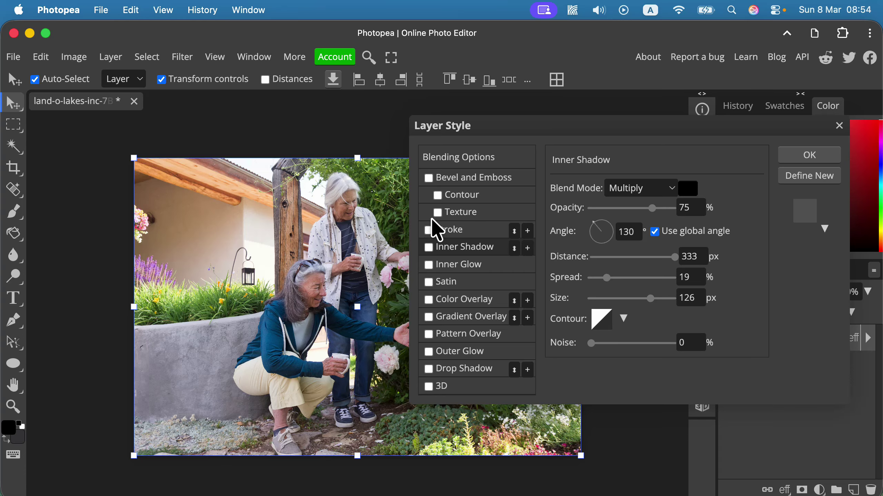
pyautogui.click(830, 164)
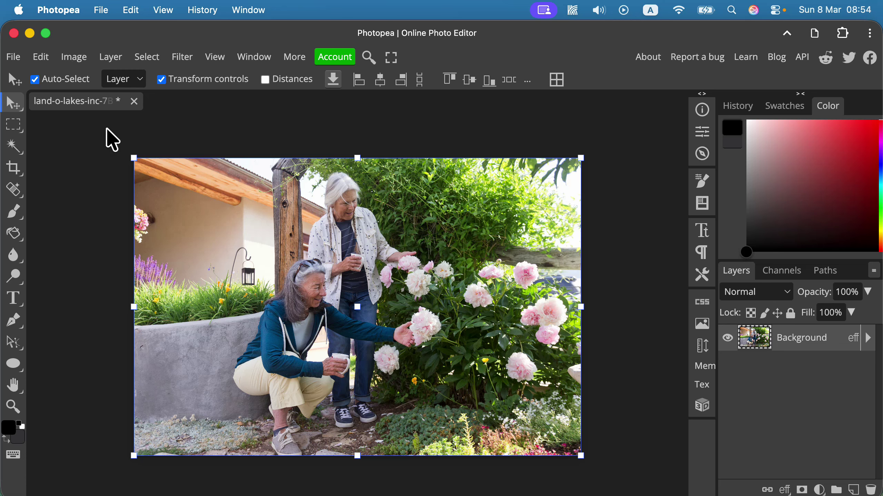
# Enlarge the canvas around the photo to a width of 5384 pixels, keeping the 3:2 proportions linked and the anchor centred
pyautogui.click(74, 57)
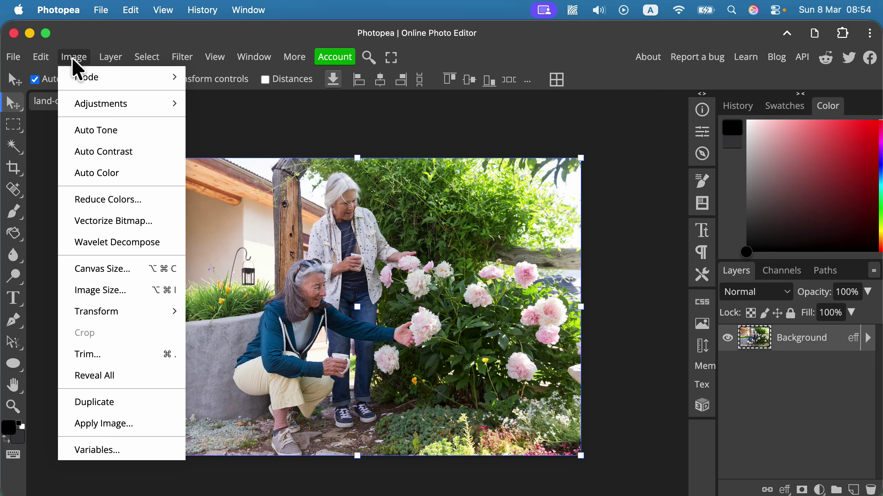
pyautogui.click(86, 273)
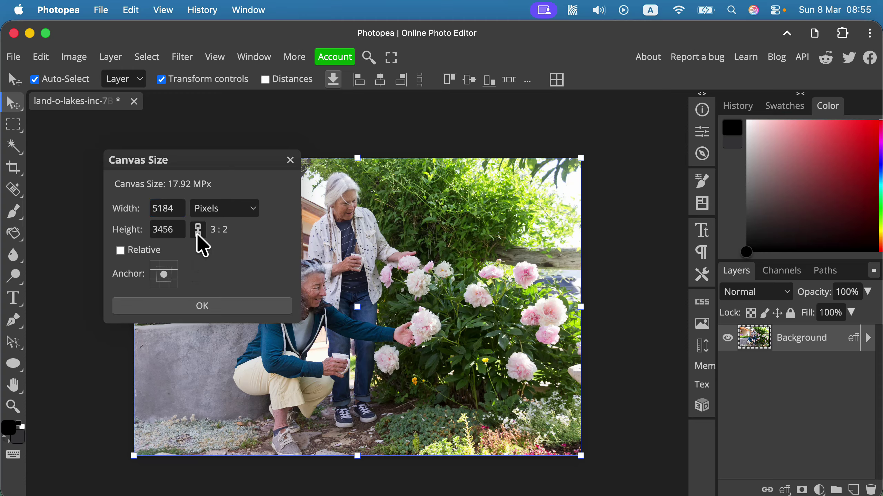
pyautogui.click(163, 209)
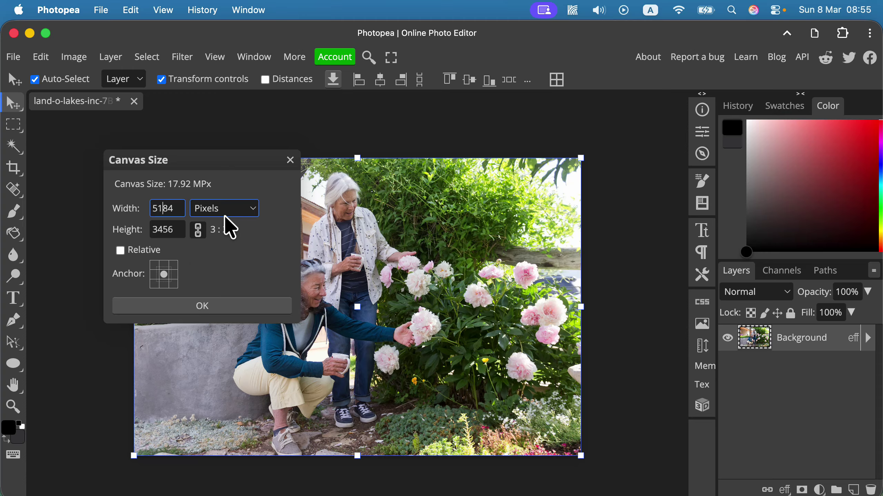
pyautogui.press('BackSpace')
pyautogui.write('3')
pyautogui.click(173, 232)
pyautogui.click(245, 310)
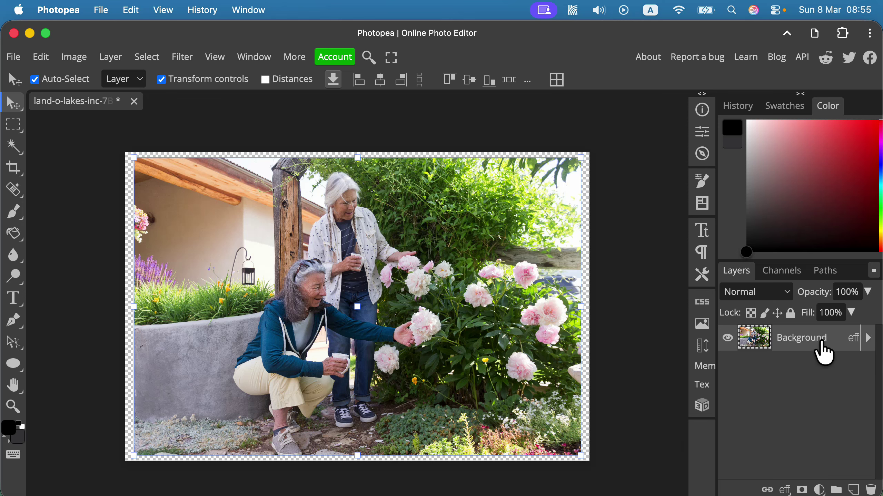
# Create a new layer above the photo and fill it with medium gray using the Paint Bucket
pyautogui.click(853, 490)
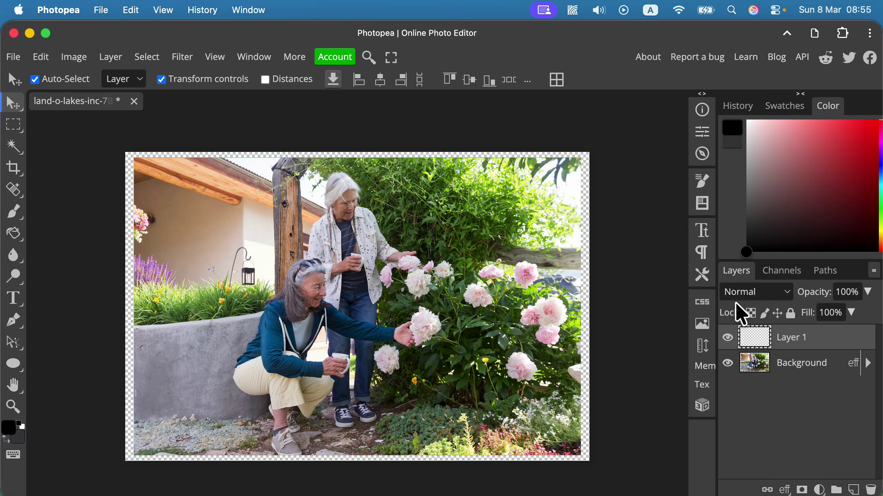
pyautogui.click(16, 235)
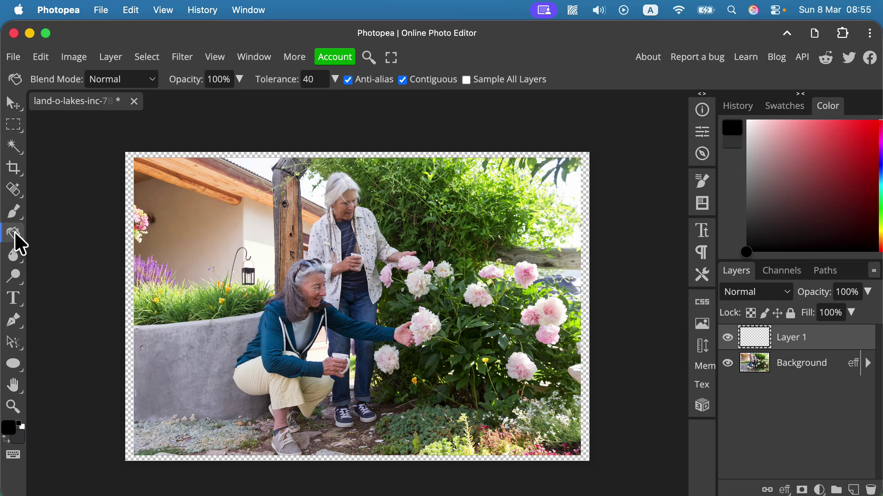
pyautogui.click(746, 176)
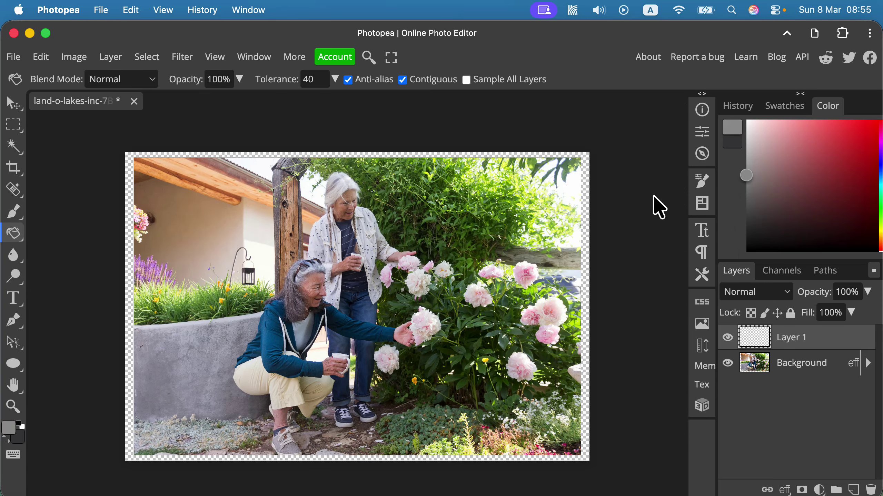
pyautogui.click(499, 264)
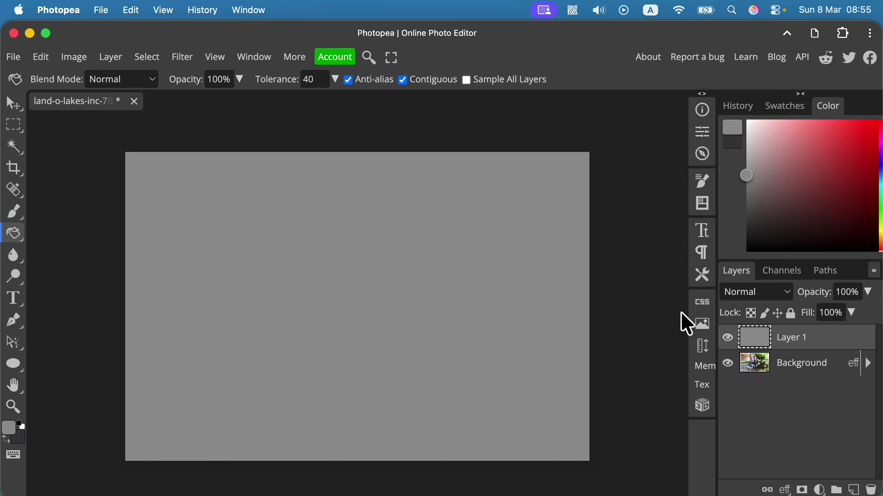
# Move the gray layer beneath the photo layer and toggle its visibility off and on to compare the border
pyautogui.moveTo(827, 347); pyautogui.dragTo(830, 384)
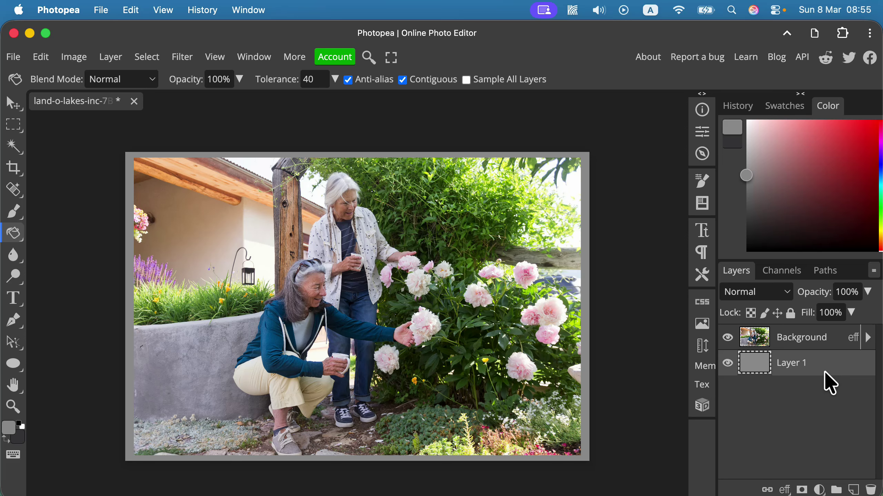
pyautogui.click(814, 344)
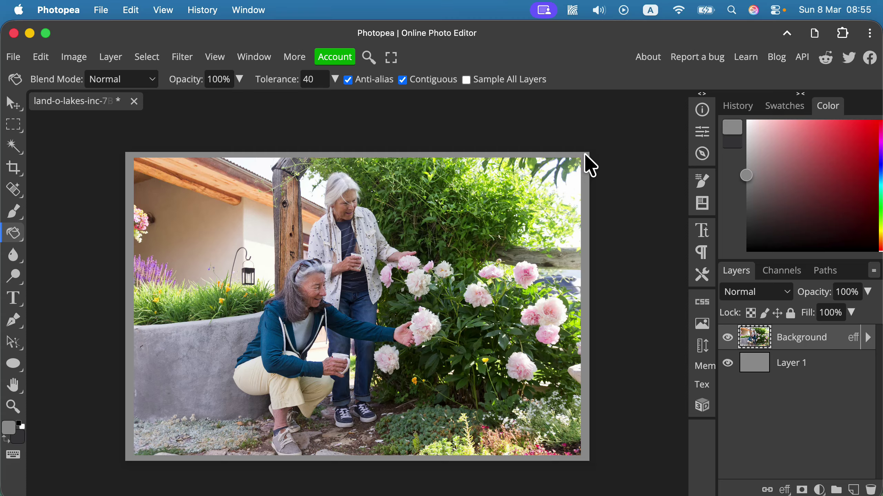
pyautogui.click(829, 360)
pyautogui.click(727, 362)
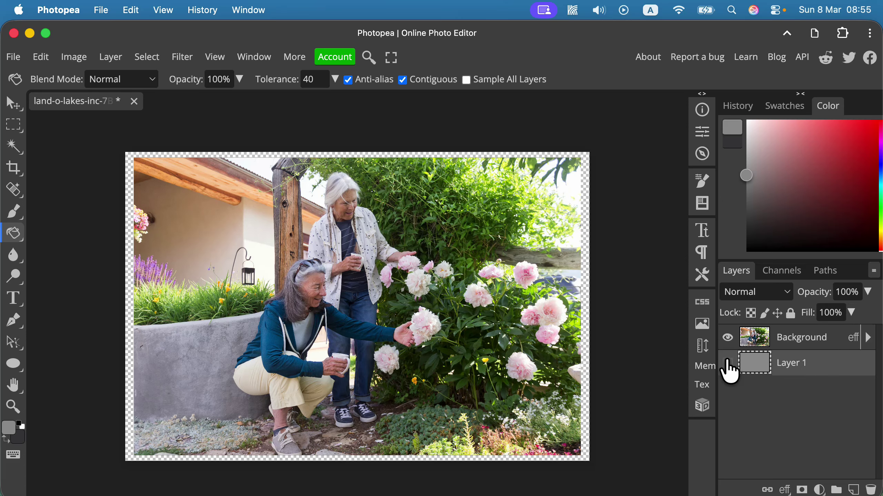
pyautogui.click(728, 361)
pyautogui.click(728, 362)
pyautogui.click(729, 363)
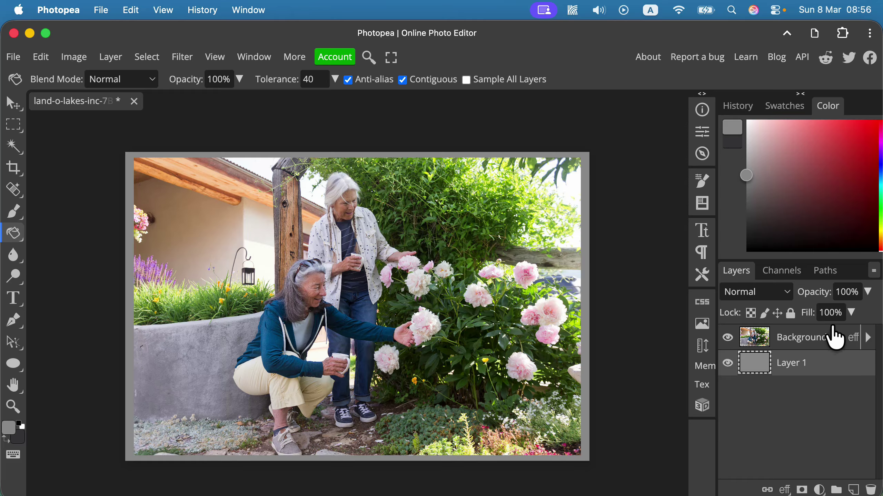
# Re-enable the Stroke effect on the Background photo layer and set its position to Outside
pyautogui.click(834, 337)
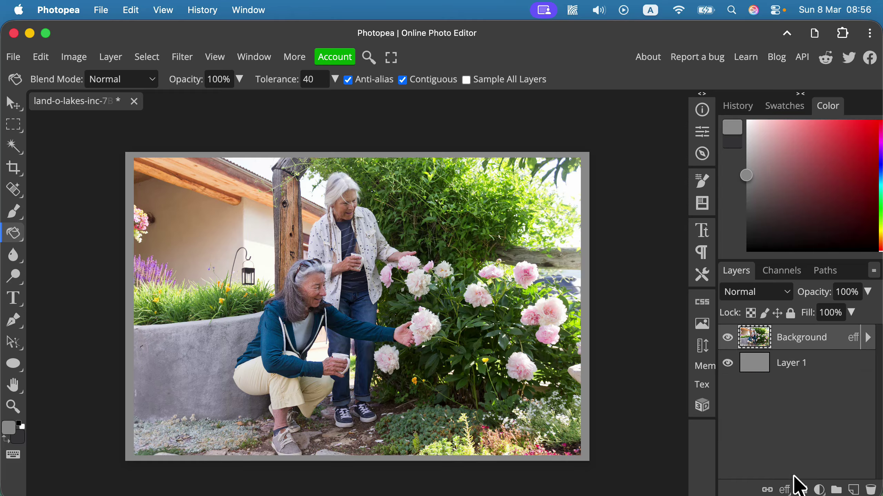
pyautogui.click(784, 490)
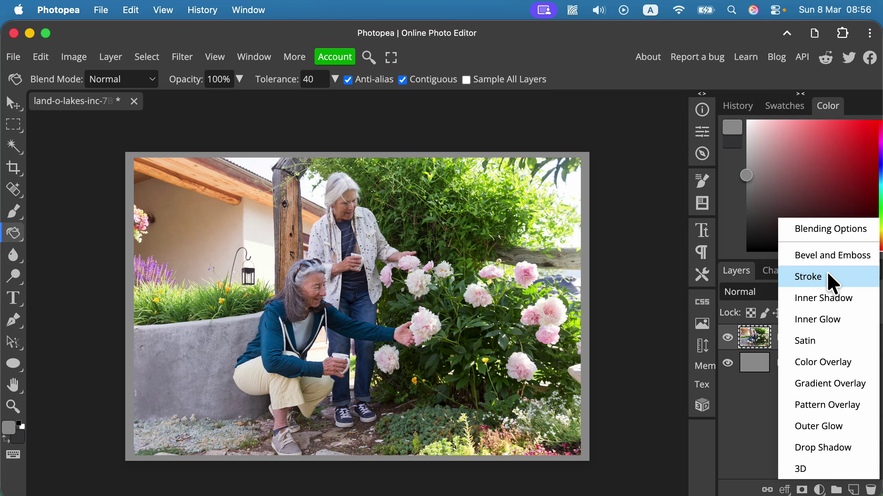
pyautogui.click(833, 283)
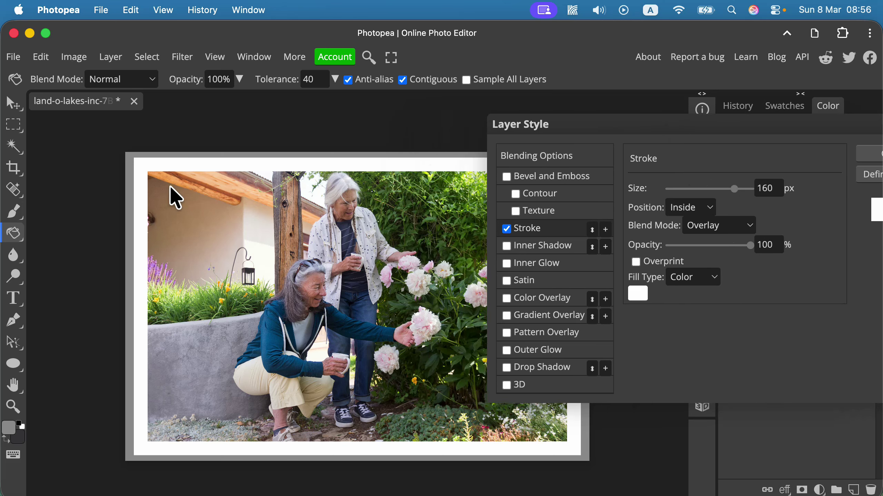
pyautogui.click(676, 208)
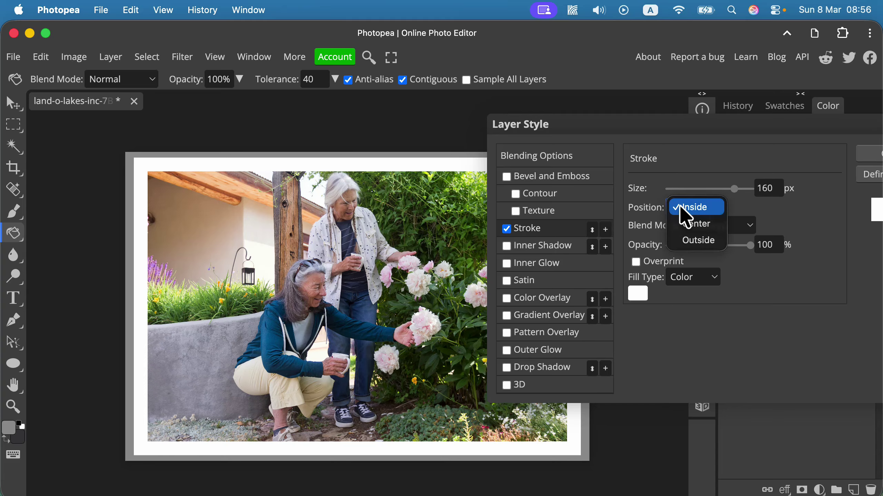
pyautogui.click(702, 241)
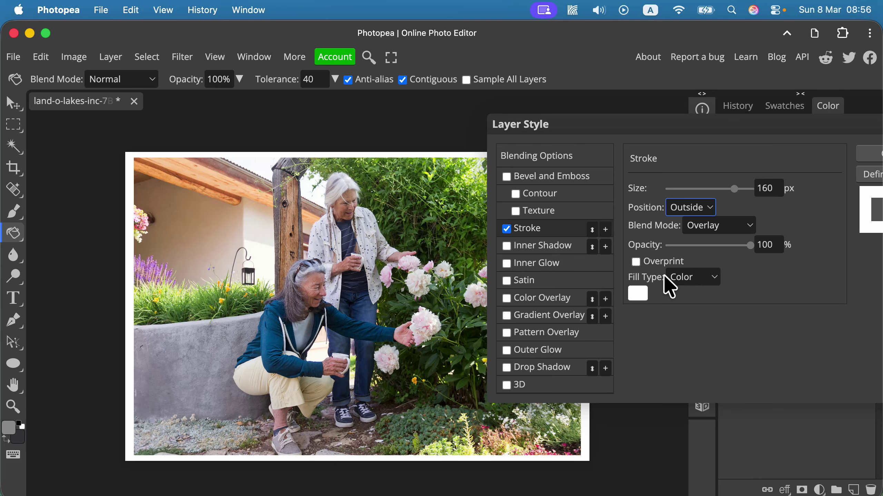
# Change the outside stroke's colour to pink (#ef74b3)
pyautogui.click(639, 294)
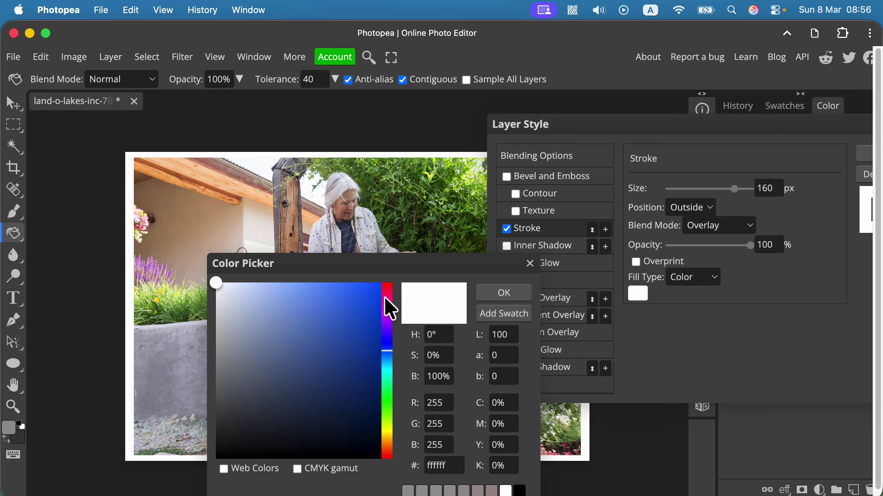
pyautogui.click(301, 294)
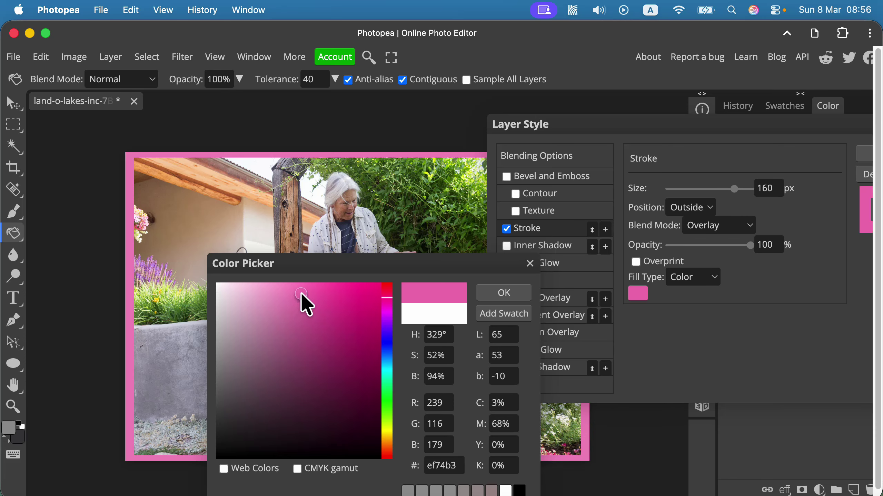
pyautogui.click(501, 293)
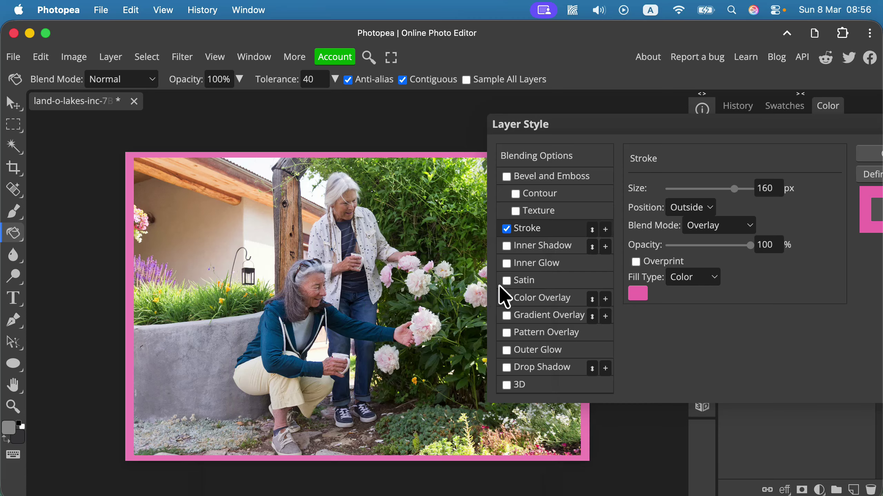
# Set the pink stroke's position to Center and its size to 72 px, with Overprint enabled
pyautogui.click(686, 208)
pyautogui.click(701, 206)
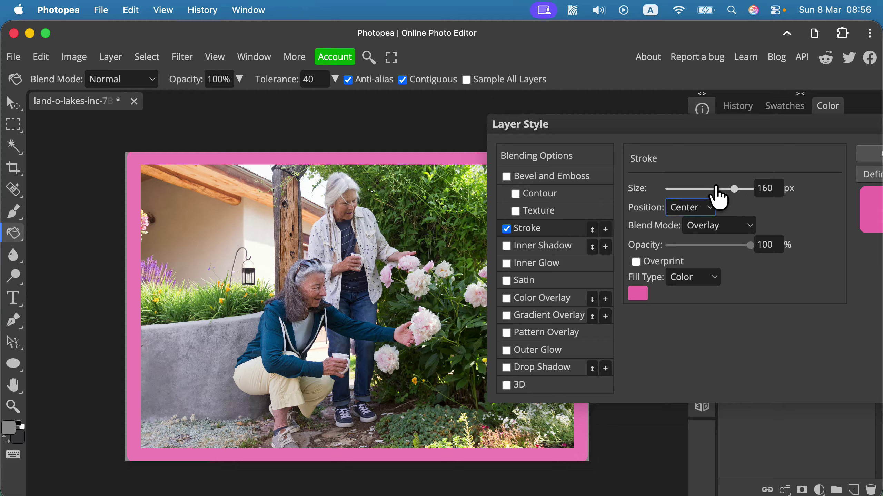
pyautogui.click(699, 188)
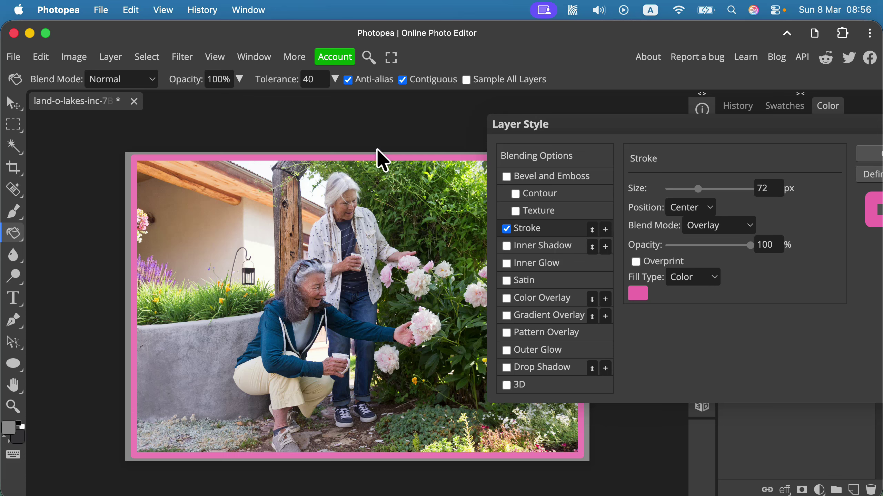
pyautogui.click(635, 261)
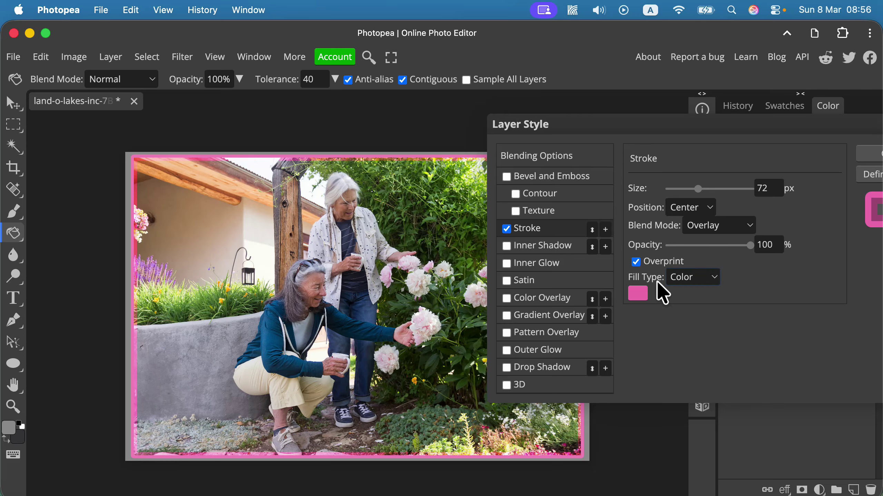
# Move the stroke to the Inside position and change its colour to black (#000000)
pyautogui.click(706, 221)
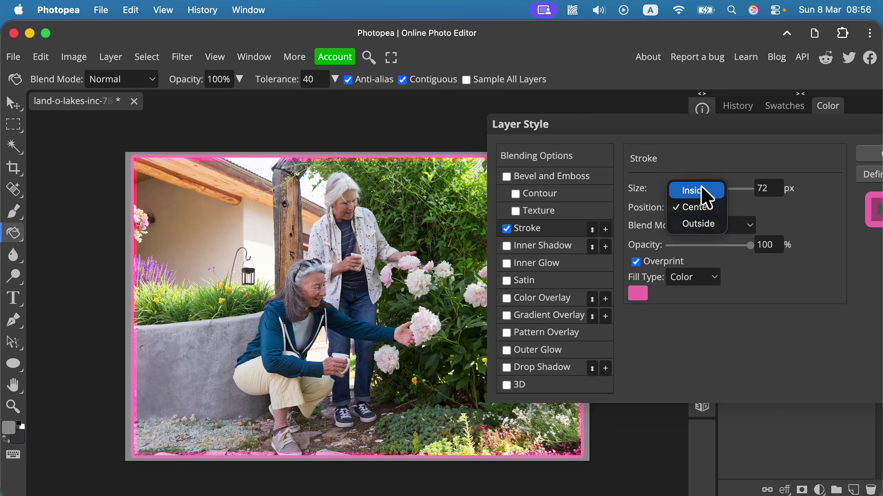
pyautogui.click(694, 205)
pyautogui.click(637, 293)
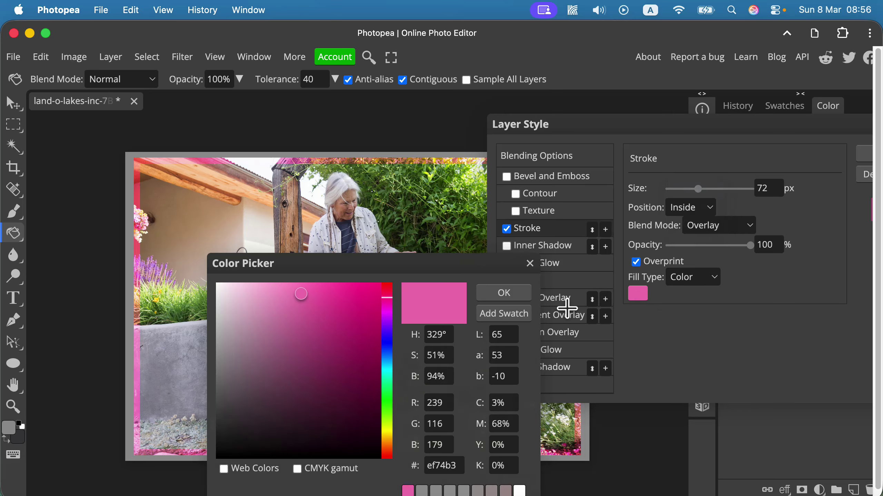
pyautogui.moveTo(211, 454); pyautogui.dragTo(191, 466)
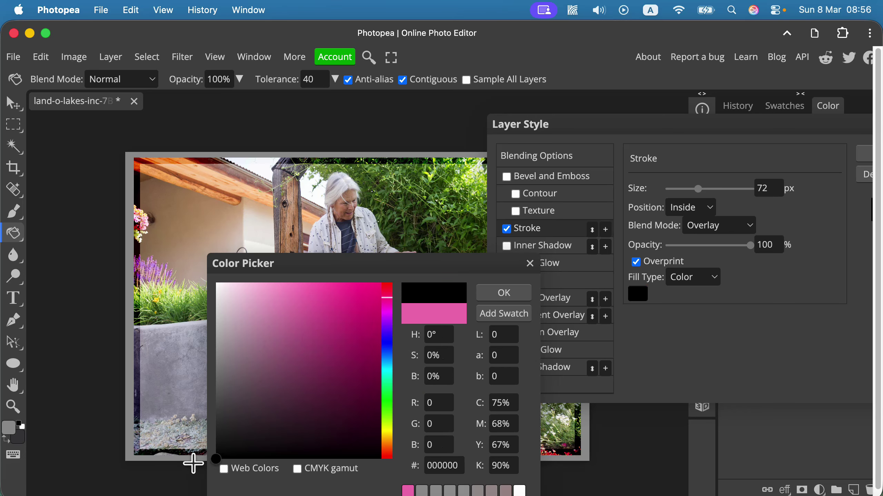
pyautogui.click(504, 294)
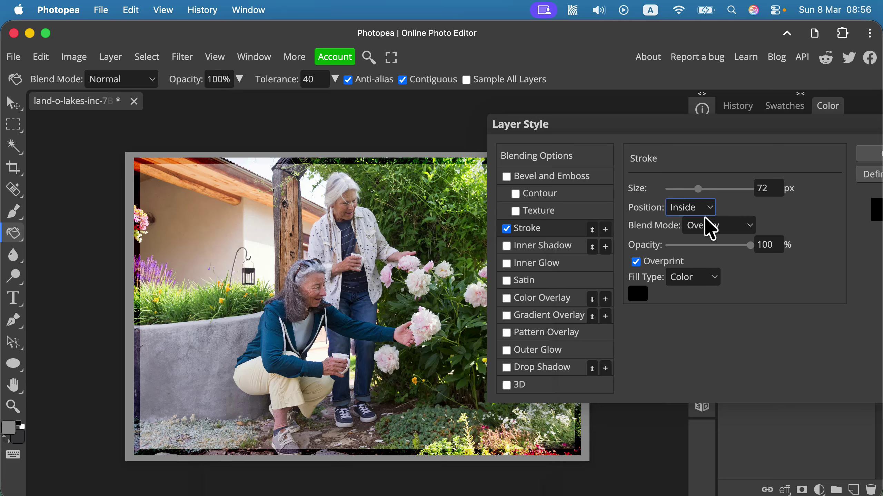
# Set the inside stroke's blend mode to Normal and lower its opacity to 58%
pyautogui.click(741, 231)
pyautogui.scroll(3, 745, 48)
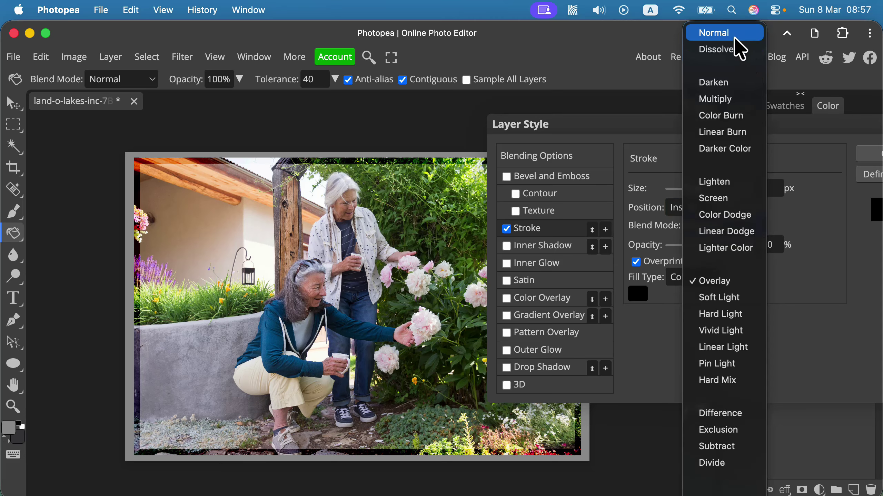
pyautogui.click(737, 35)
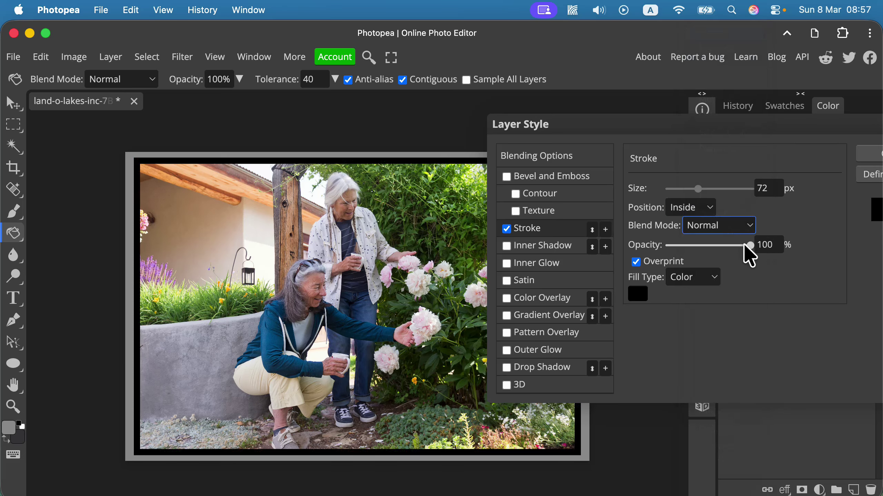
pyautogui.moveTo(740, 246)
pyautogui.mouseDown()
pyautogui.moveTo(718, 256)
pyautogui.moveTo(712, 246)
pyautogui.mouseUp()
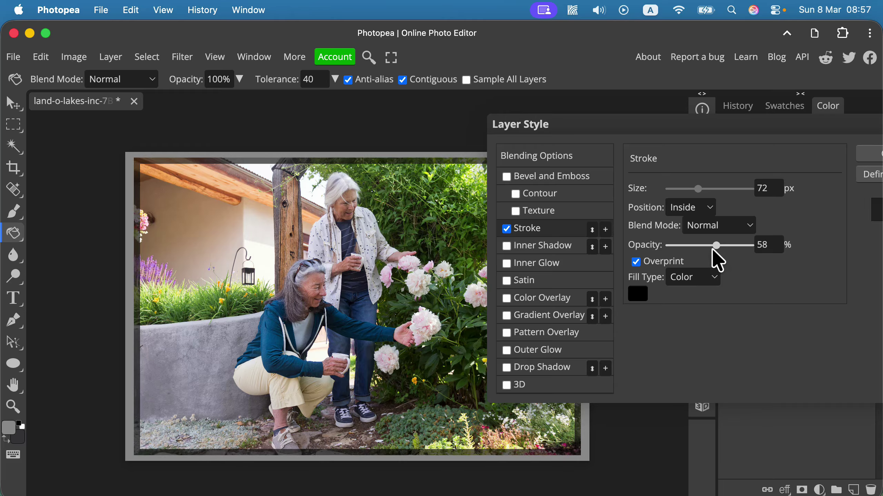
# Set the black stroke's size to 107 px and its opacity to 73%, and apply the layer style
pyautogui.click(709, 189)
pyautogui.moveTo(710, 190); pyautogui.dragTo(713, 190)
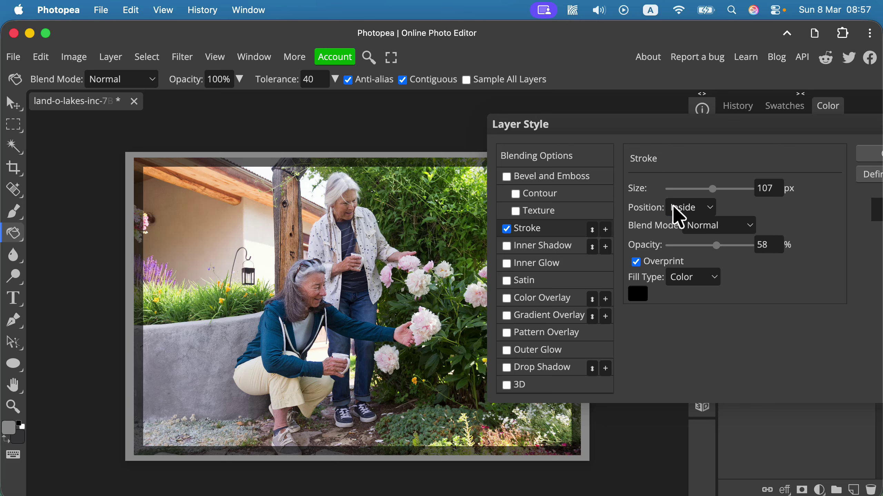
pyautogui.click(729, 246)
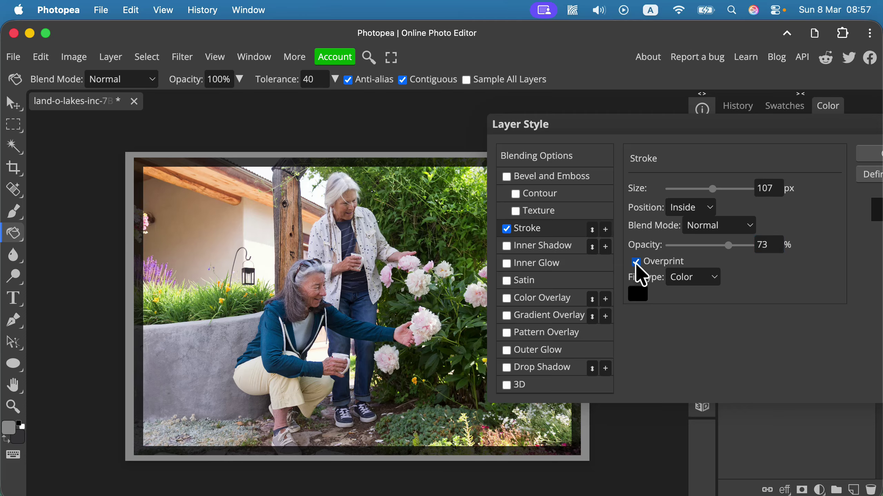
pyautogui.press('Return')
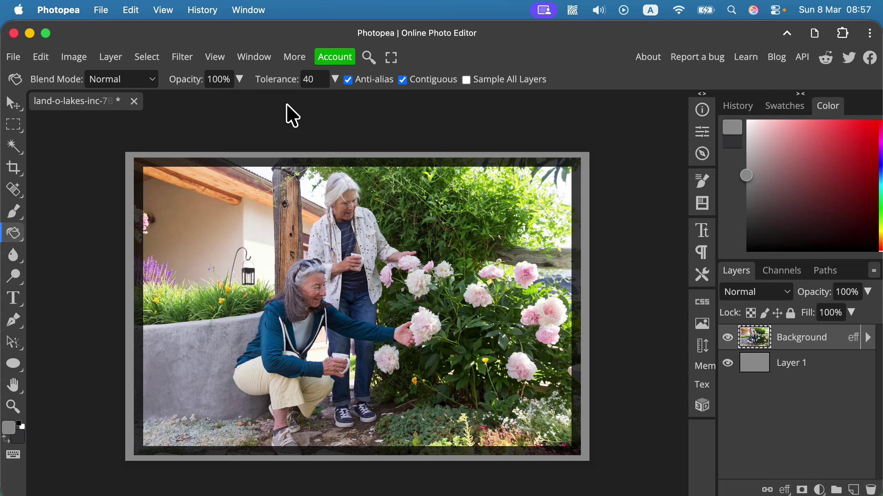
# Bring up the commands that act on the whole image, such as canvas size
pyautogui.click(73, 57)
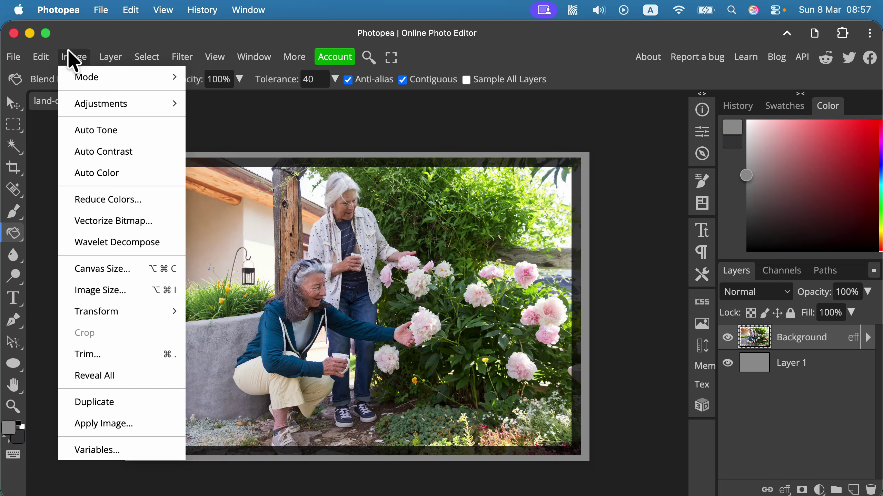